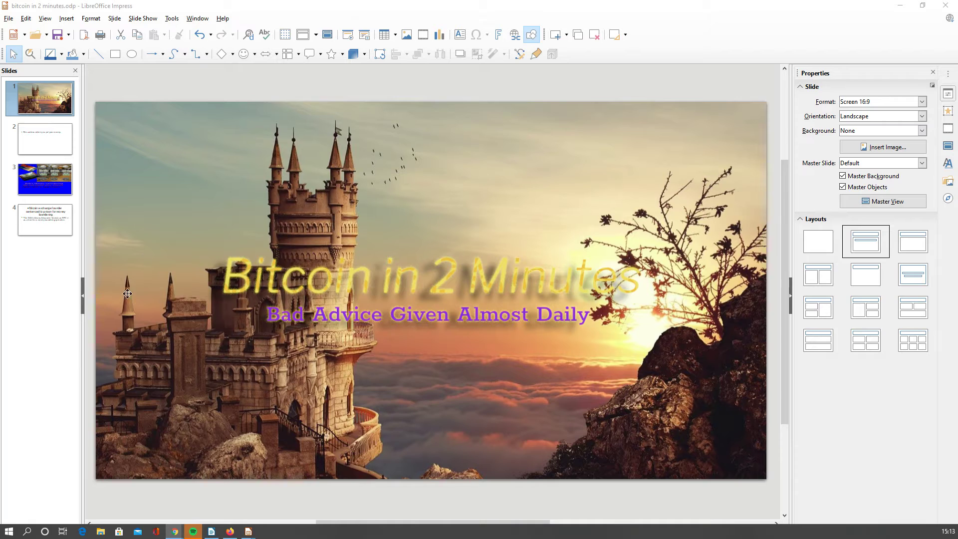
Show slide 2 of the bitcoin presentation, the one with the caution bullet
click(52, 141)
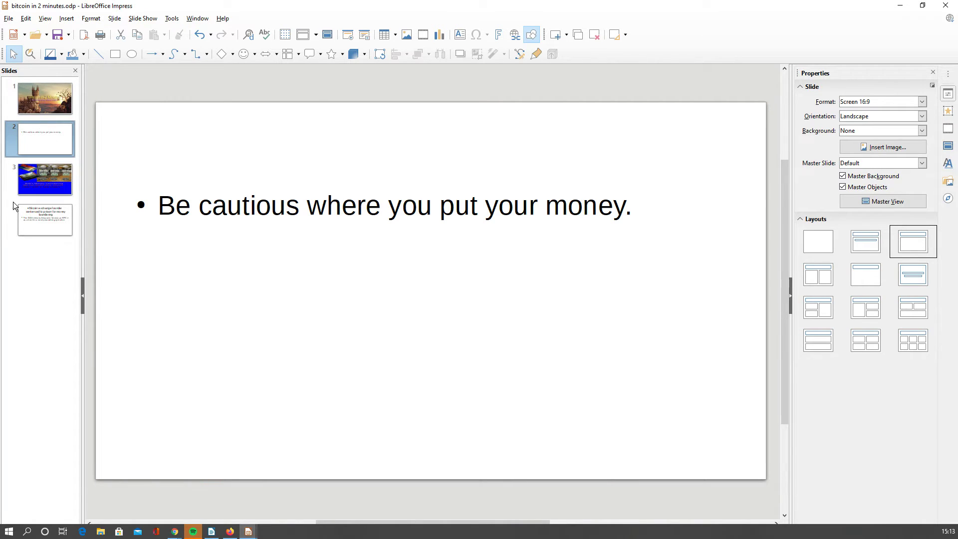
Advance from slide 3 on money laundering to slide 4 on the founder's sentence
click(38, 178)
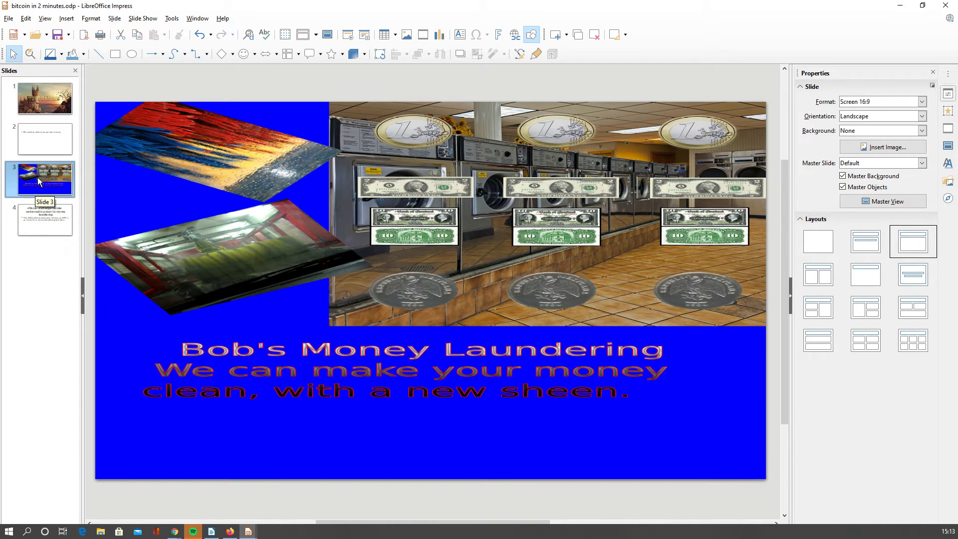
click(50, 211)
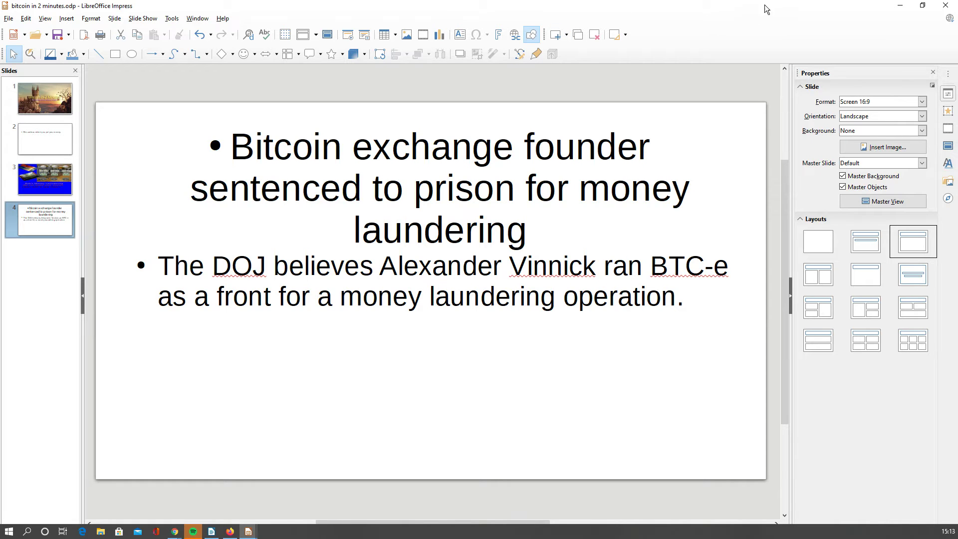
Minimize Impress to reveal the Engadget Vinnick article and deselect its highlighted paragraphs
click(898, 12)
scroll(398, 259, up, 3)
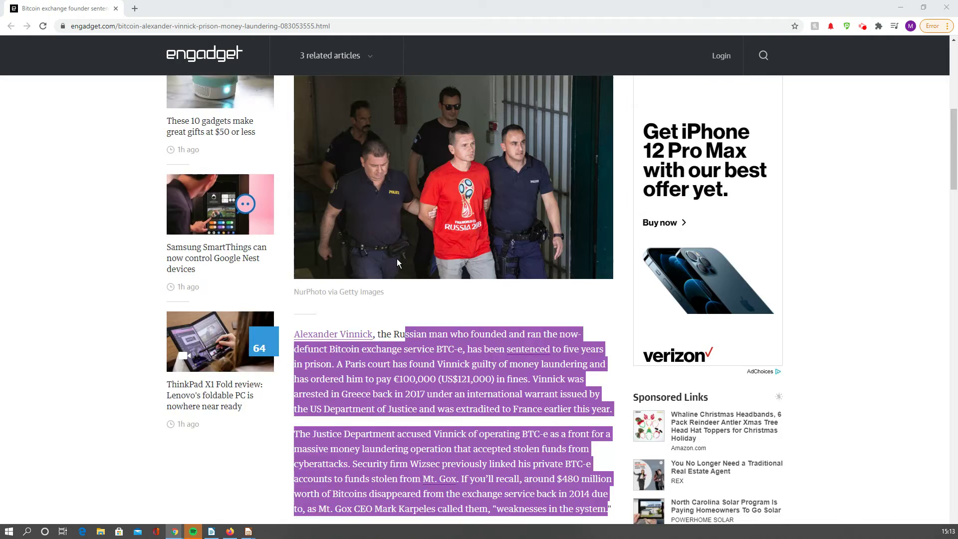
scroll(397, 258, up, 3)
scroll(397, 260, down, 2)
scroll(397, 259, up, 1)
scroll(396, 259, down, 1)
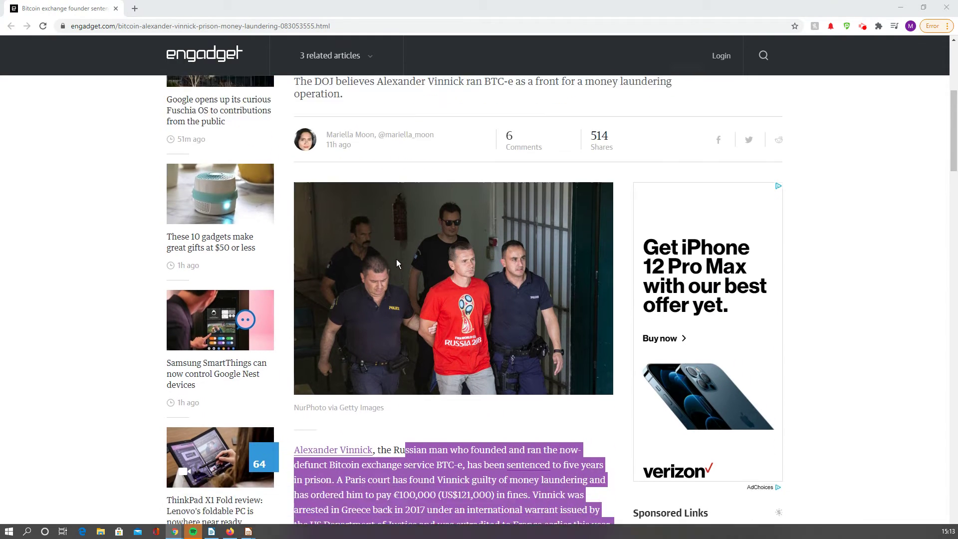
scroll(396, 259, down, 2)
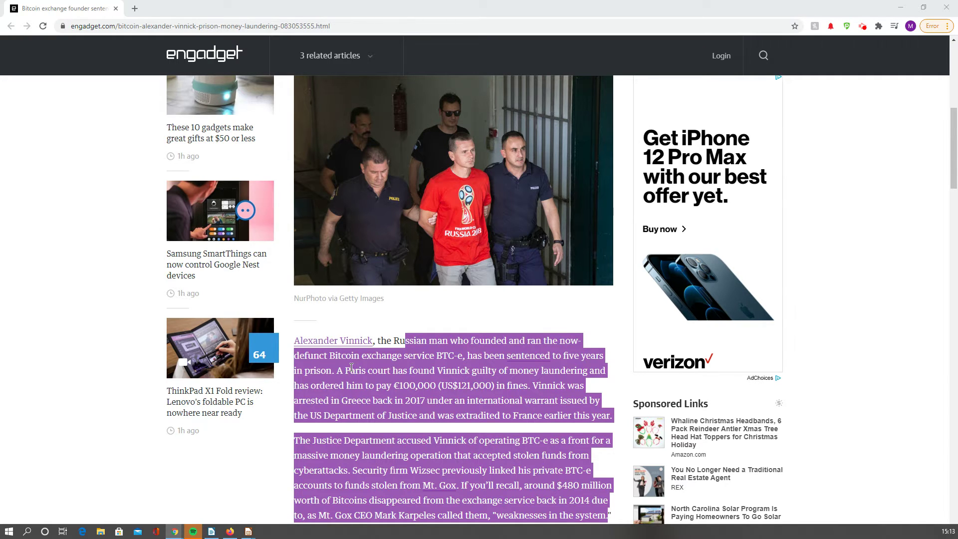
click(451, 497)
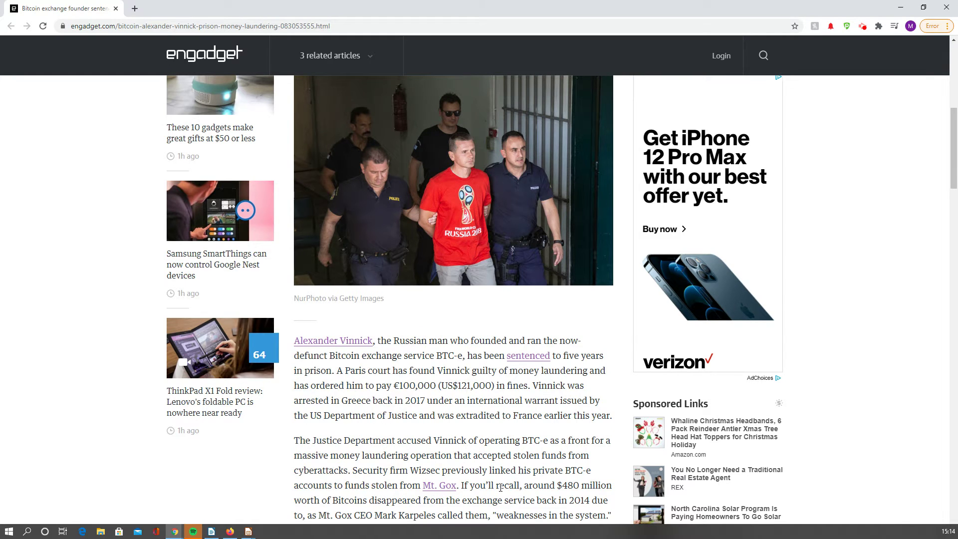
Select the passage on $480 million in Bitcoins vanishing in 2014
mouse_move(530, 486)
mouse_down()
mouse_move(596, 486)
mouse_move(391, 500)
mouse_move(596, 500)
mouse_up()
scroll(578, 482, down, 1)
scroll(577, 481, down, 1)
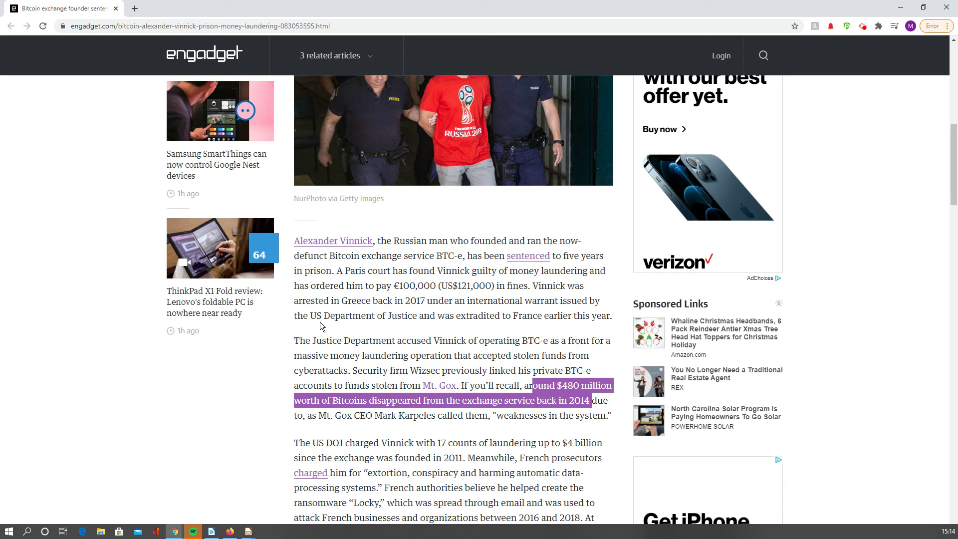
scroll(363, 247, up, 2)
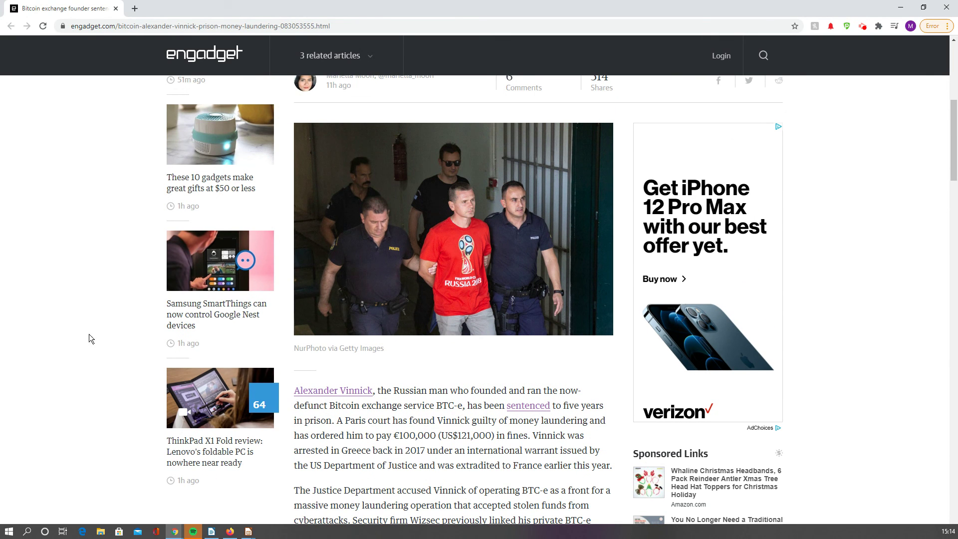